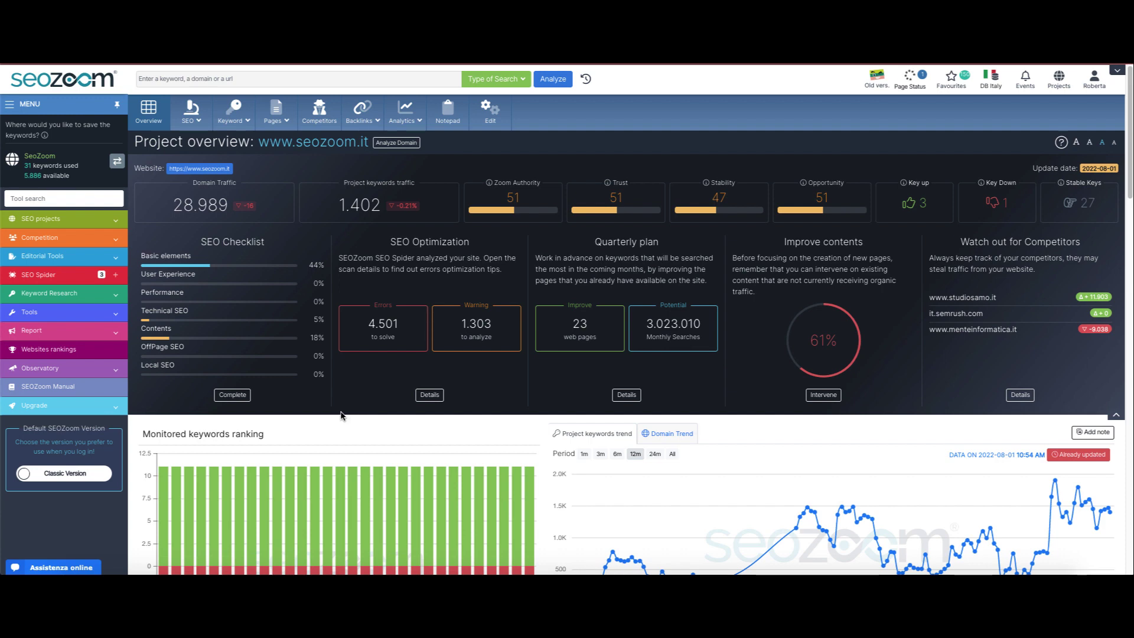
Start the project overview's guided tour, read the explanations from Domain Traffic through Zoom Stability, and close the tour.
click(1061, 143)
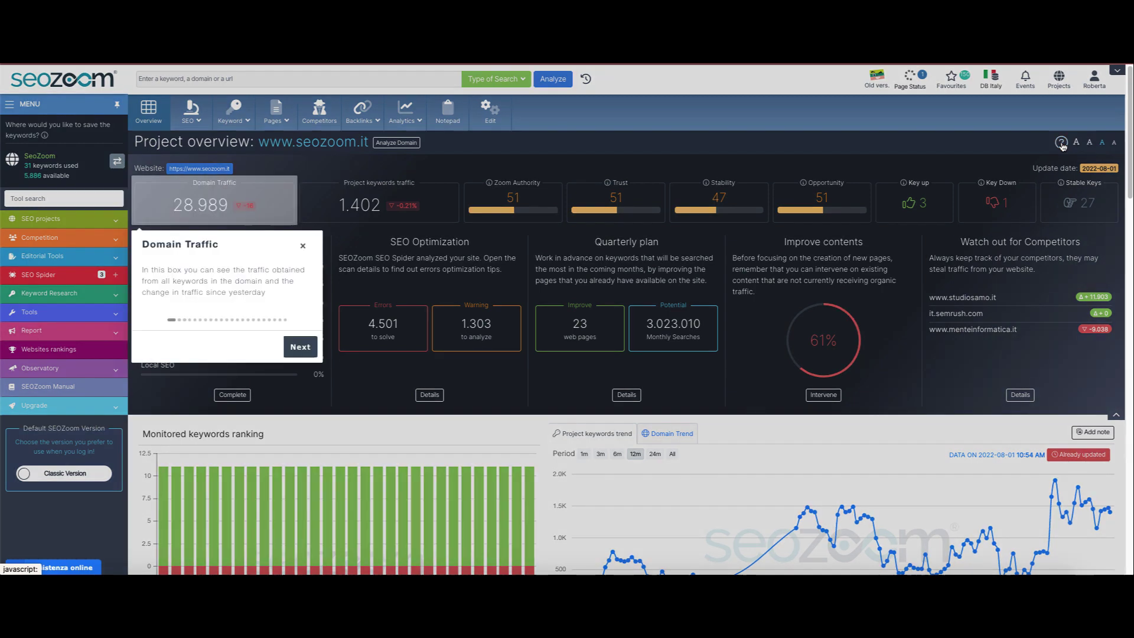
click(305, 354)
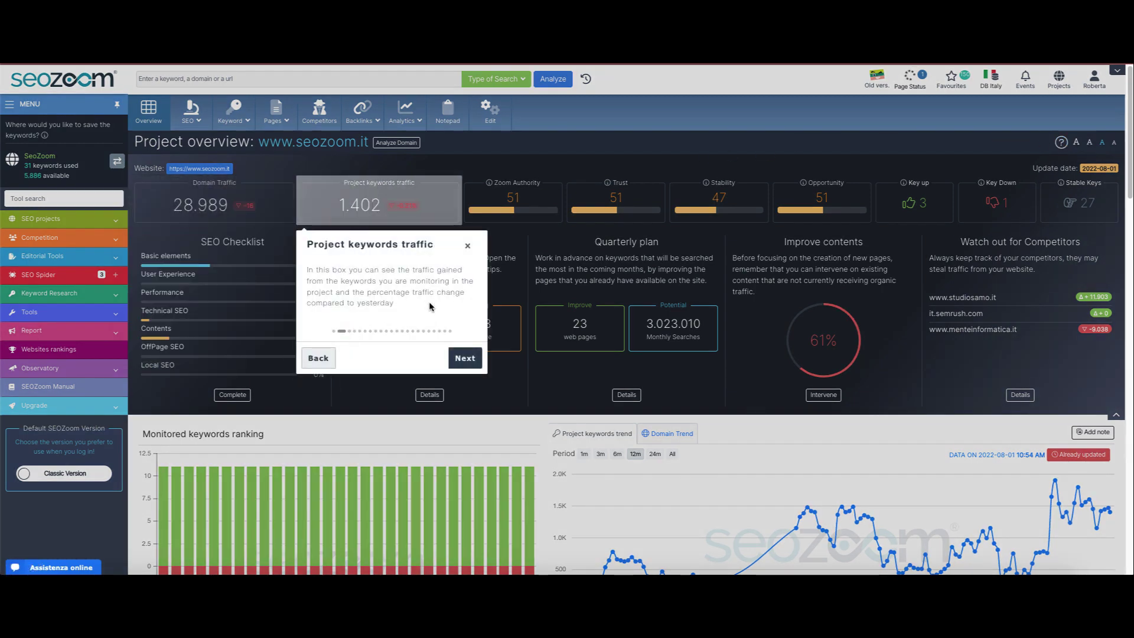
click(466, 355)
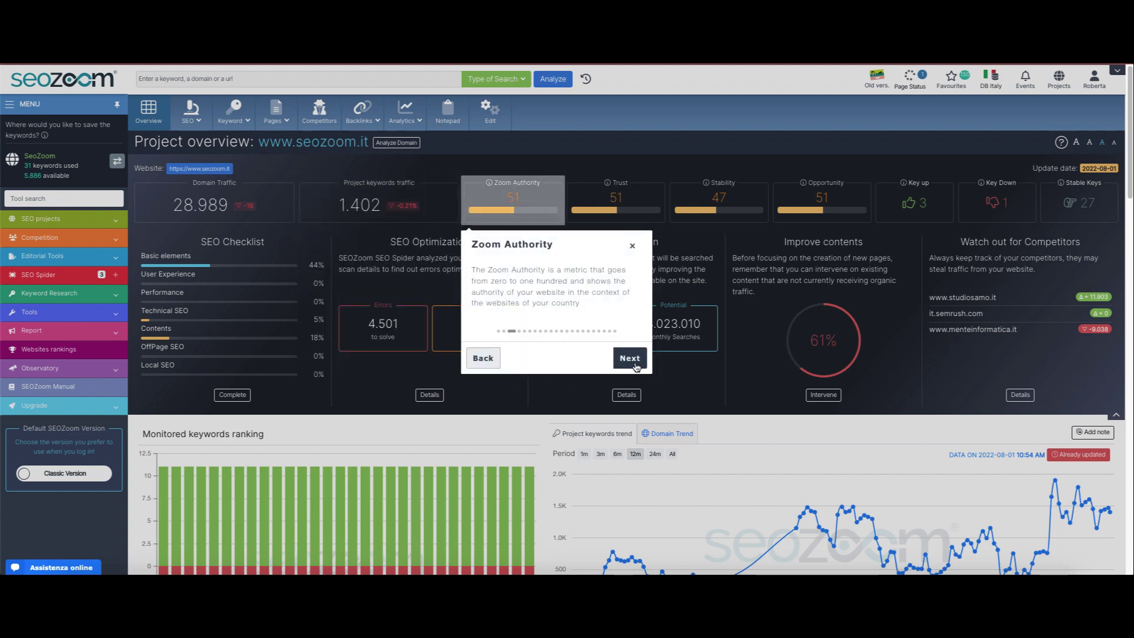
click(634, 361)
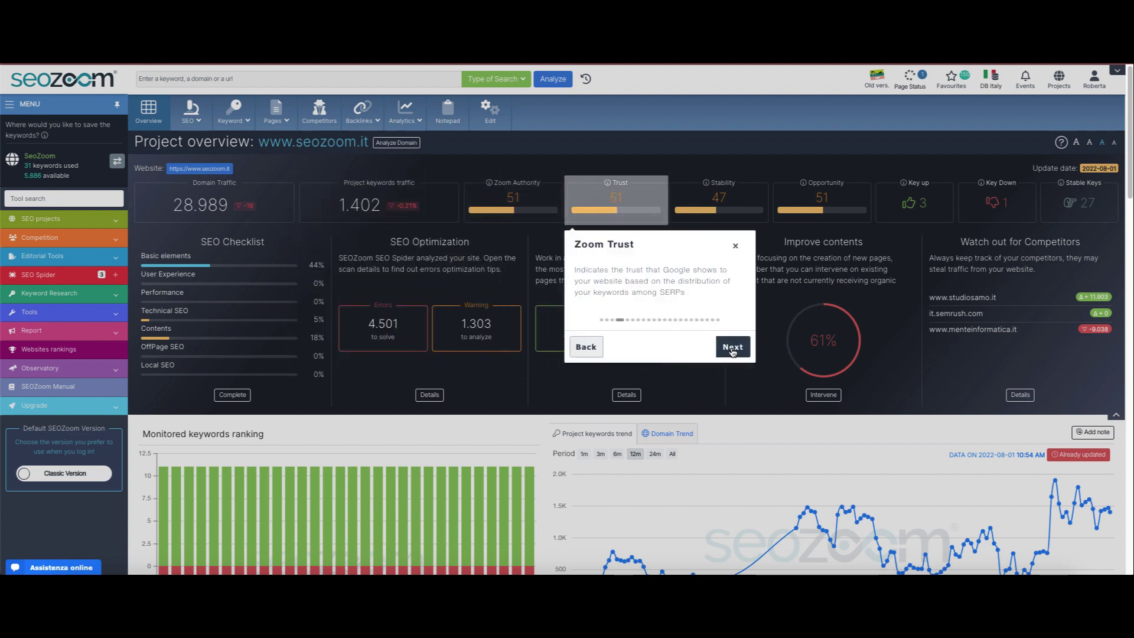
click(733, 352)
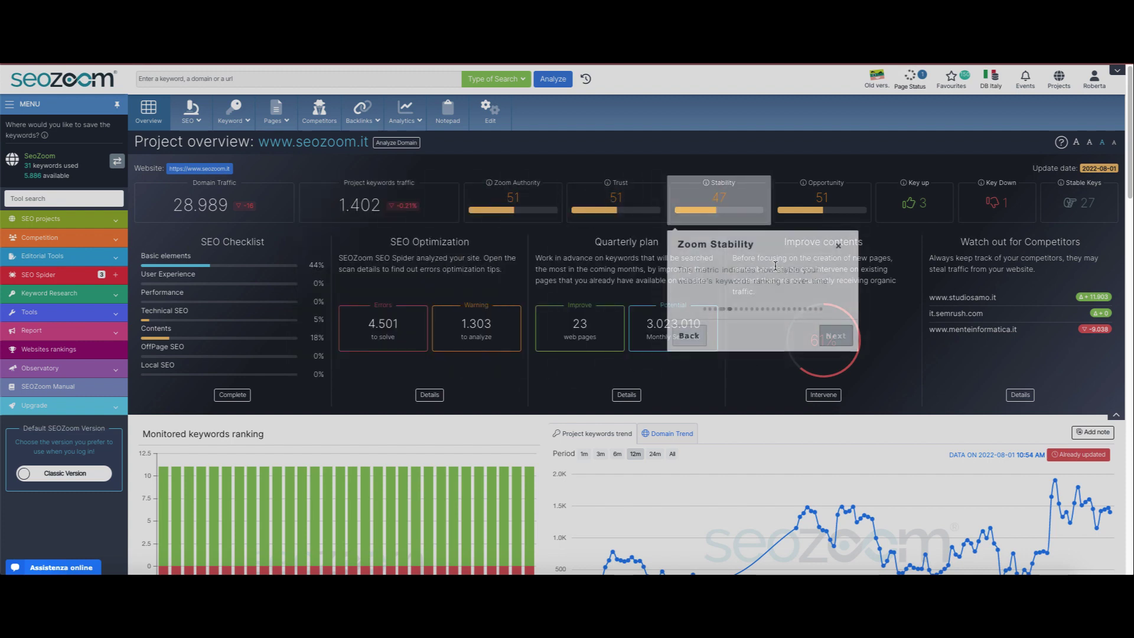
click(841, 246)
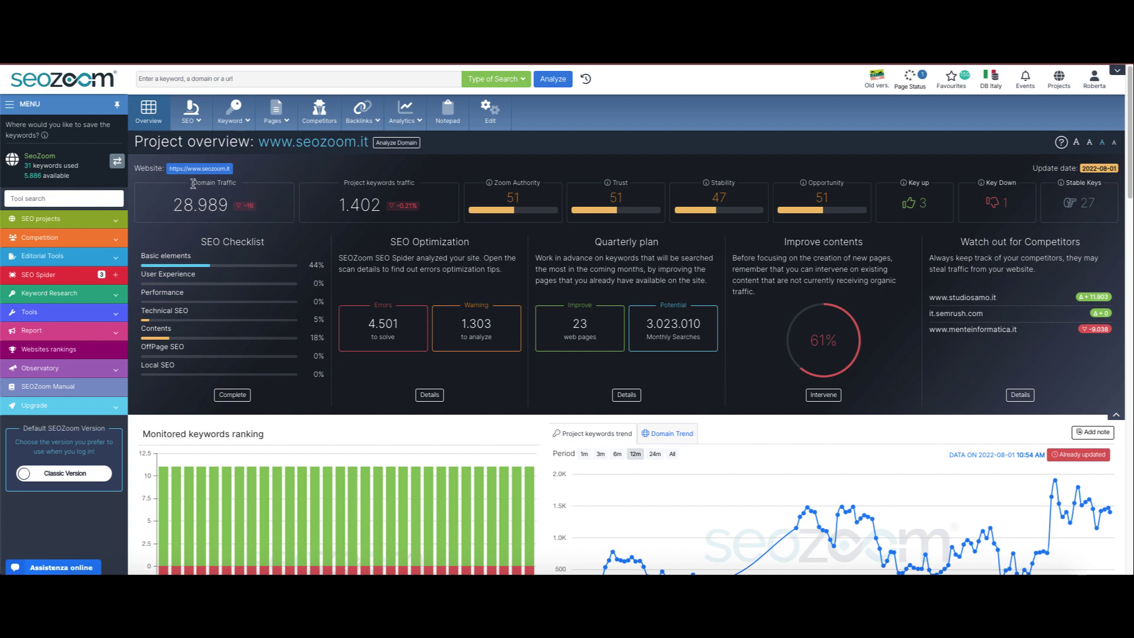
Review the overview's Domain Traffic, Project keywords traffic, Zoom Authority and SEO Optimization boxes.
drag(193, 184, 273, 214)
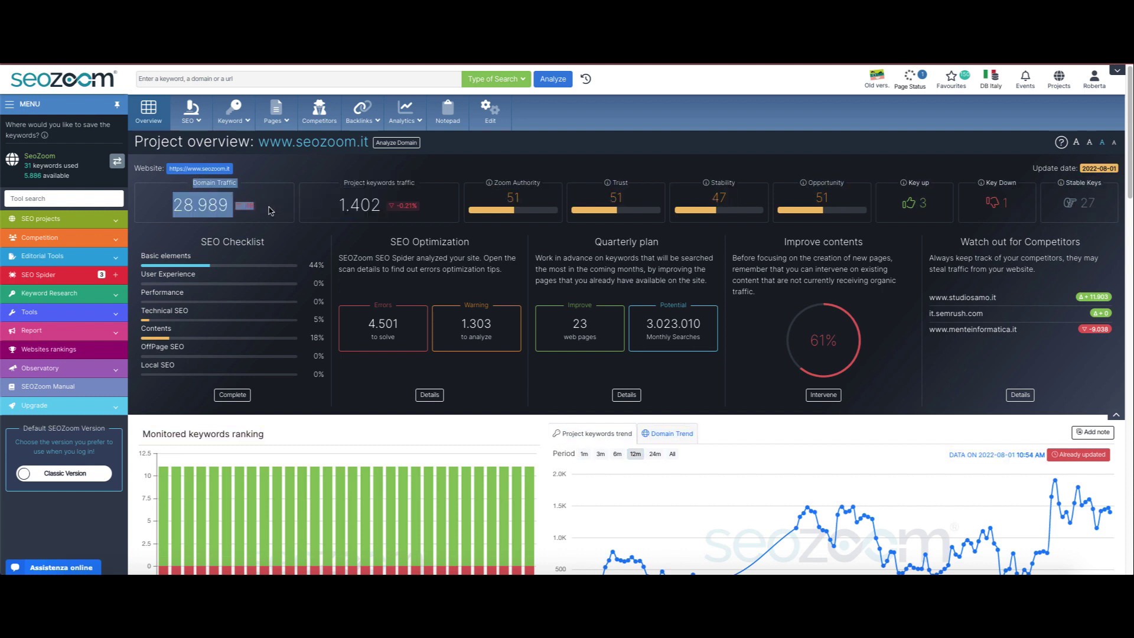
click(271, 210)
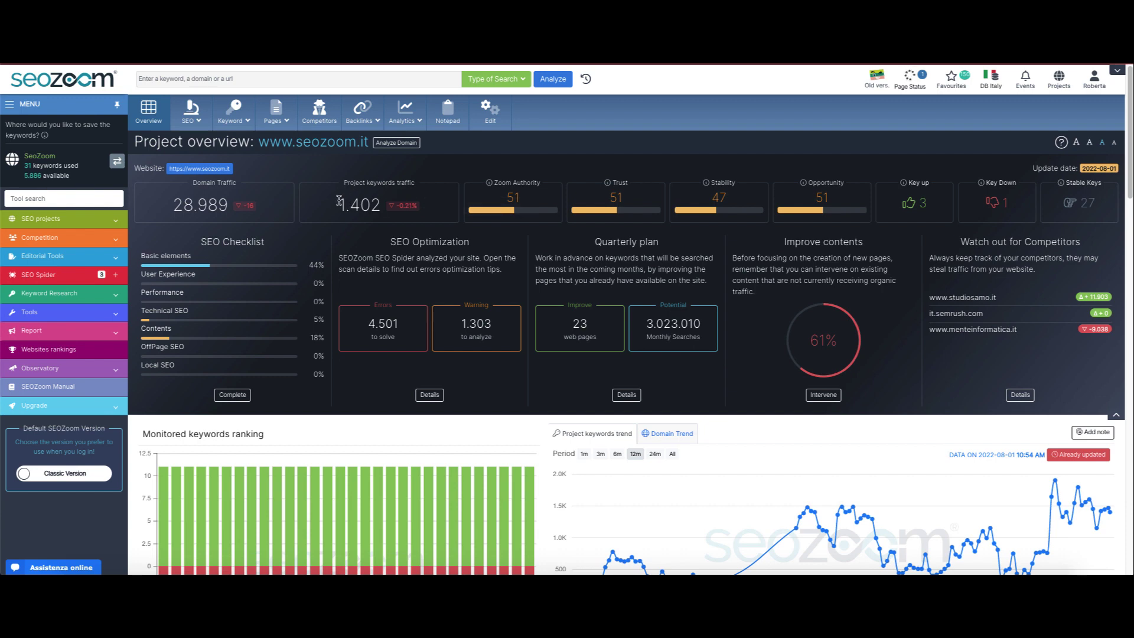
drag(343, 183, 419, 183)
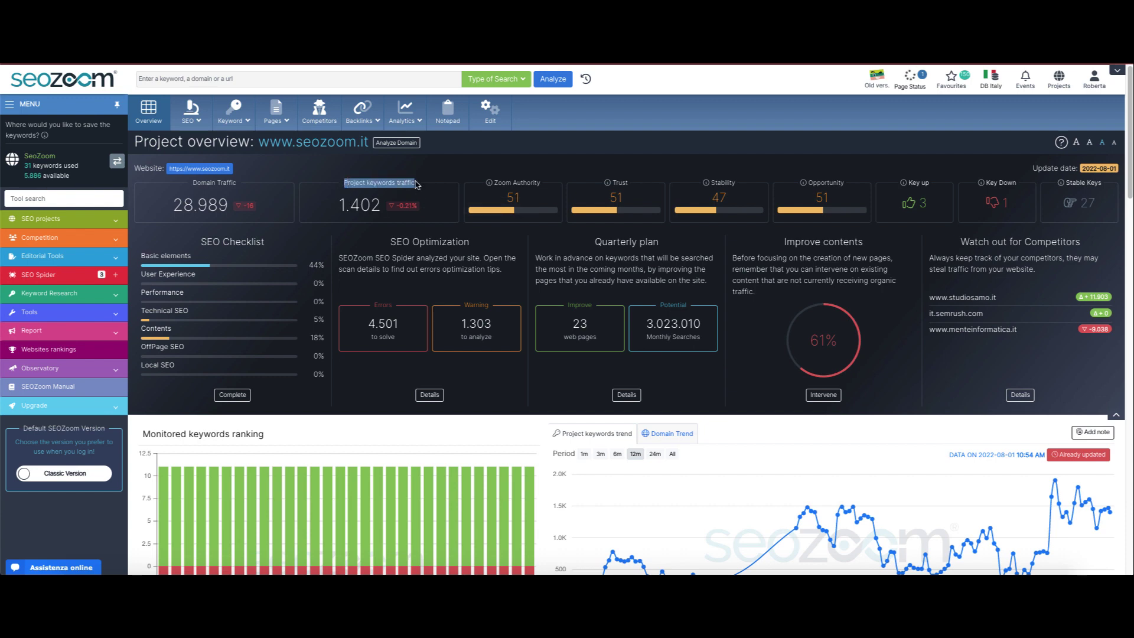
click(459, 202)
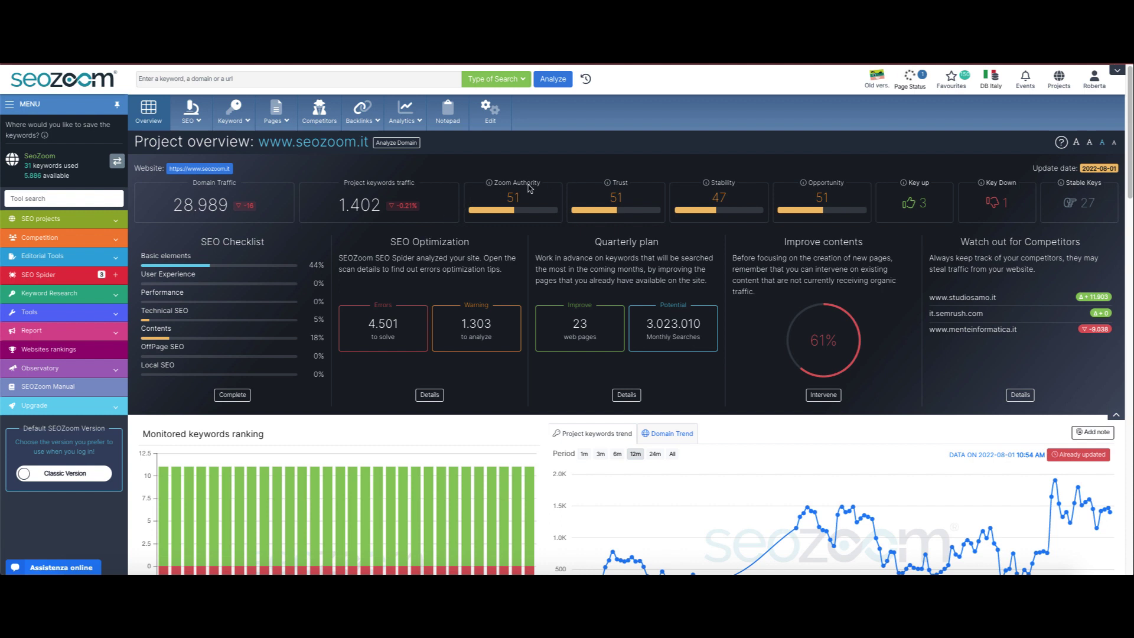
mouse_move(489, 185)
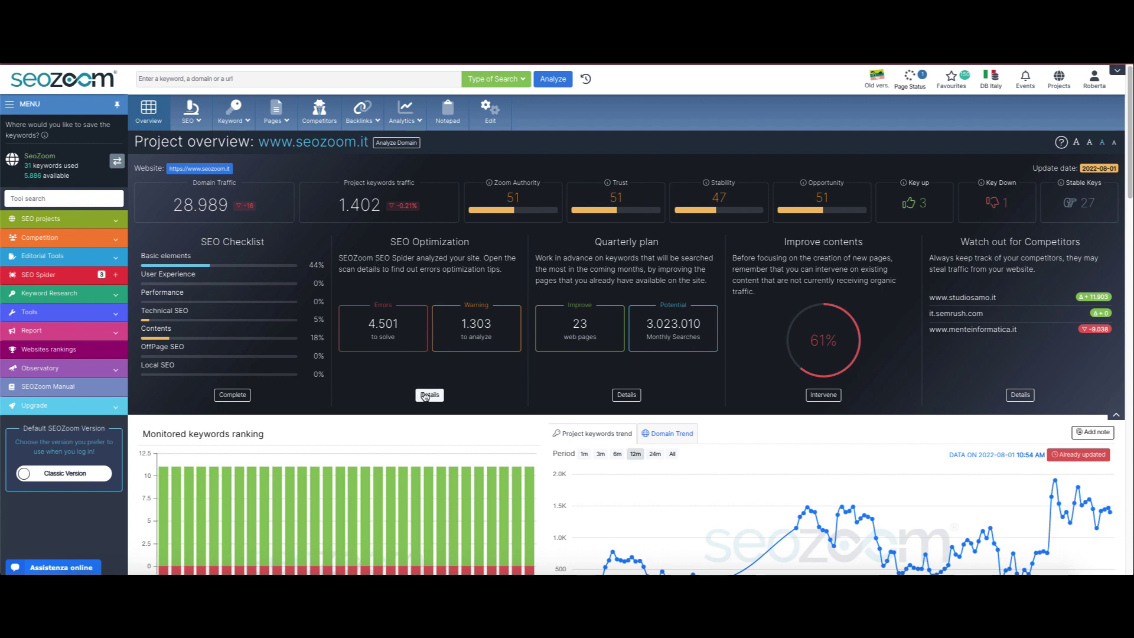
mouse_move(382, 260)
mouse_down()
mouse_move(416, 258)
mouse_move(400, 262)
mouse_up()
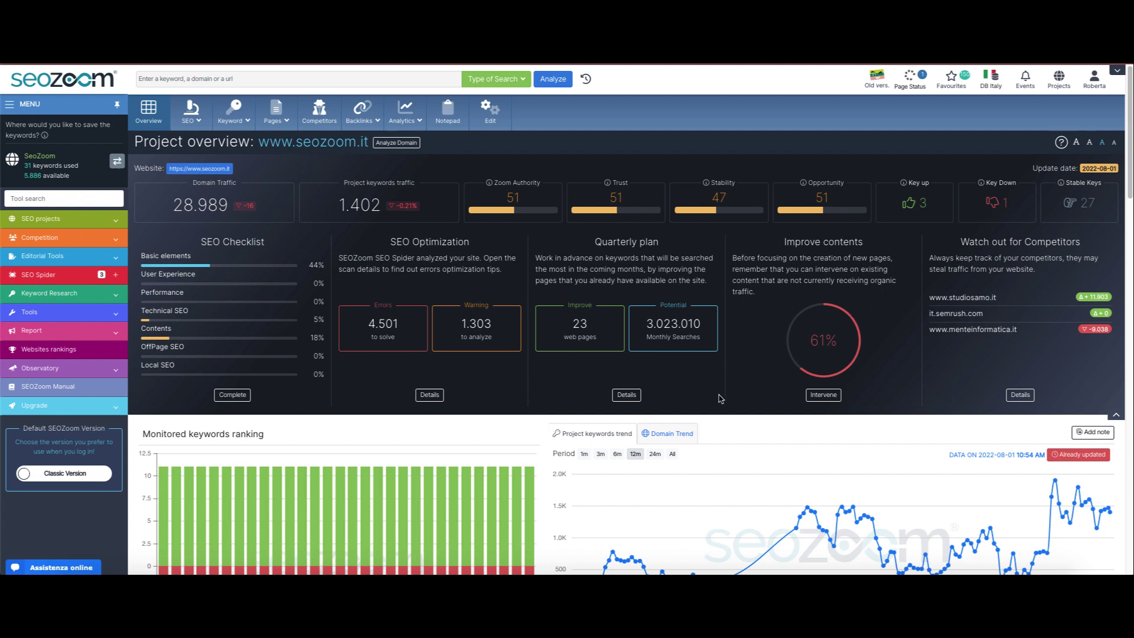
Show the Domain Trend for all periods, narrow the range to May 16, 20 – Jul 29, 22, and inspect its Google update markers.
scroll(613, 428, down, 4)
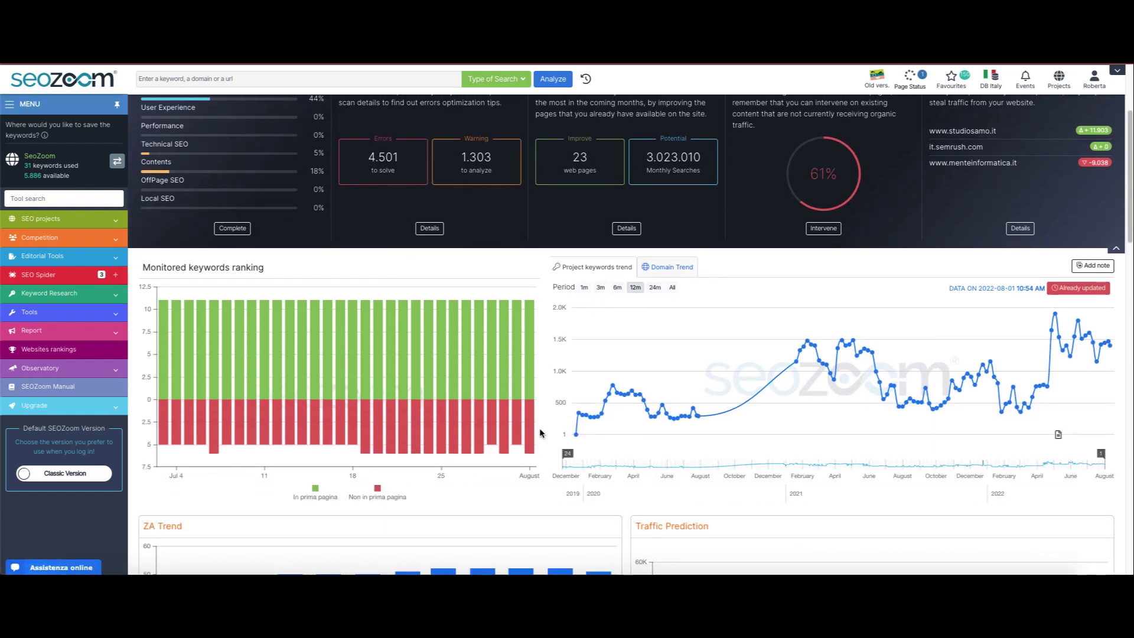
scroll(543, 436, down, 1)
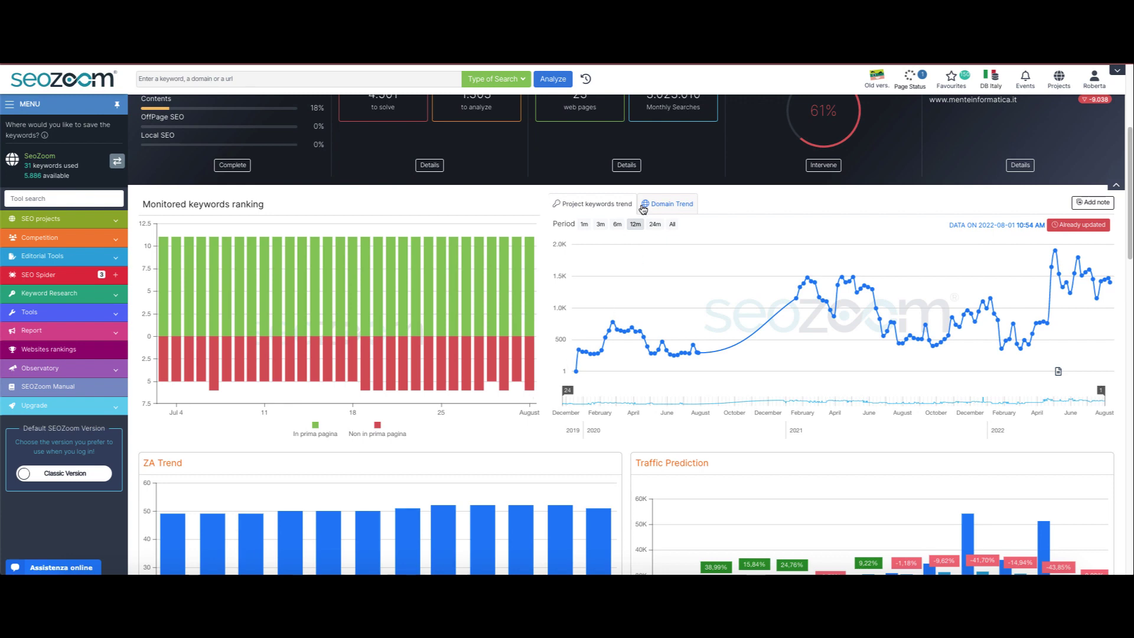
click(678, 207)
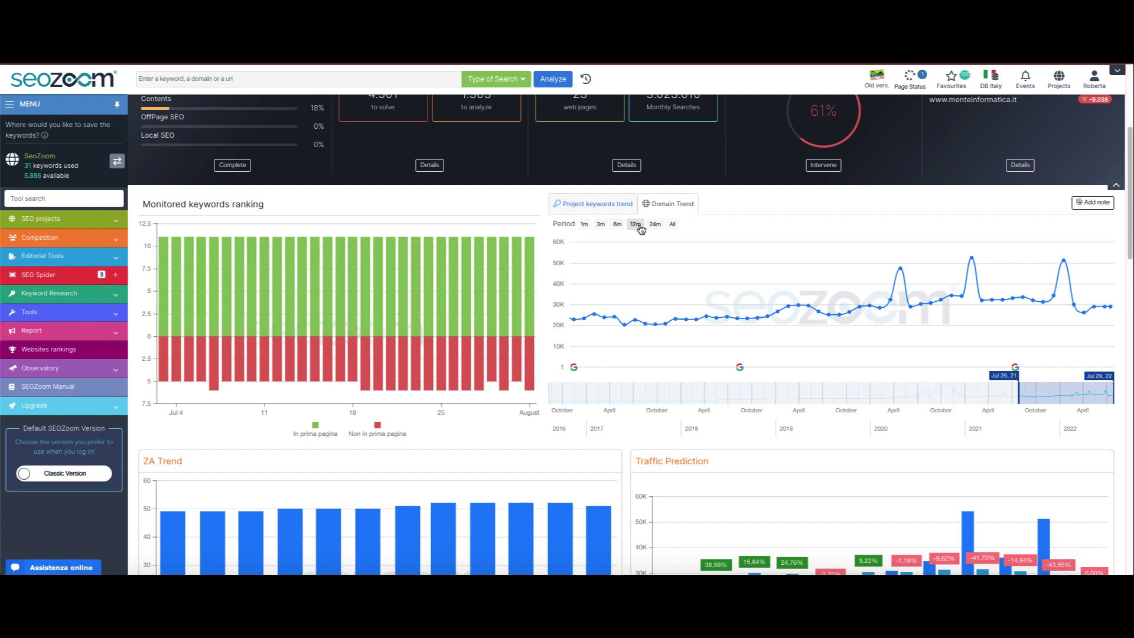
click(672, 224)
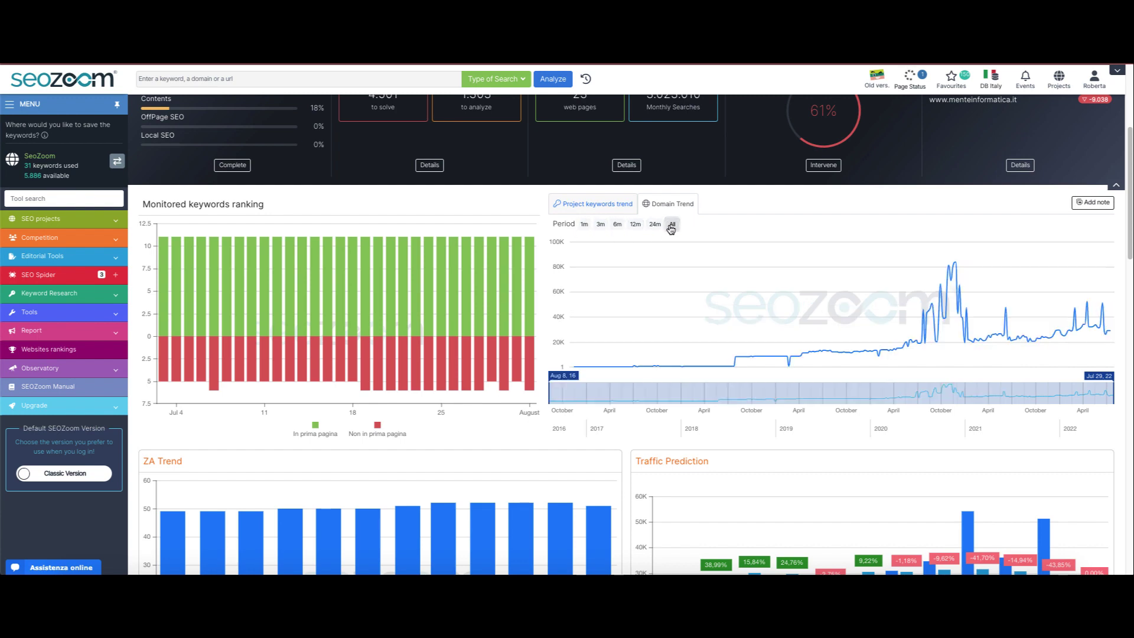
drag(549, 393, 812, 396)
drag(863, 396, 904, 394)
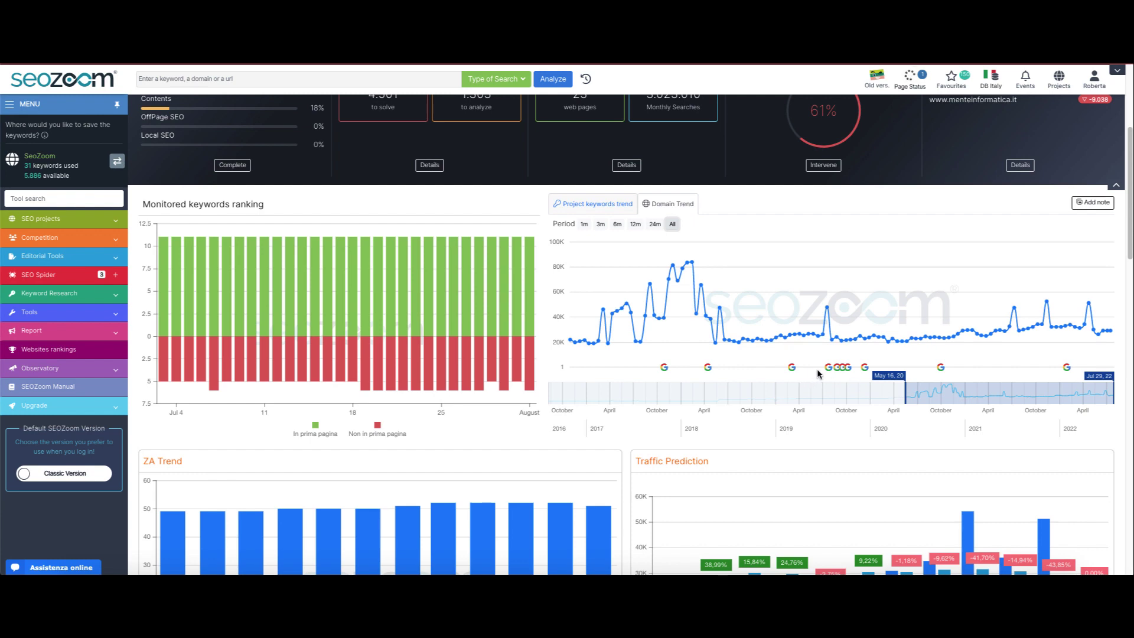
mouse_move(709, 369)
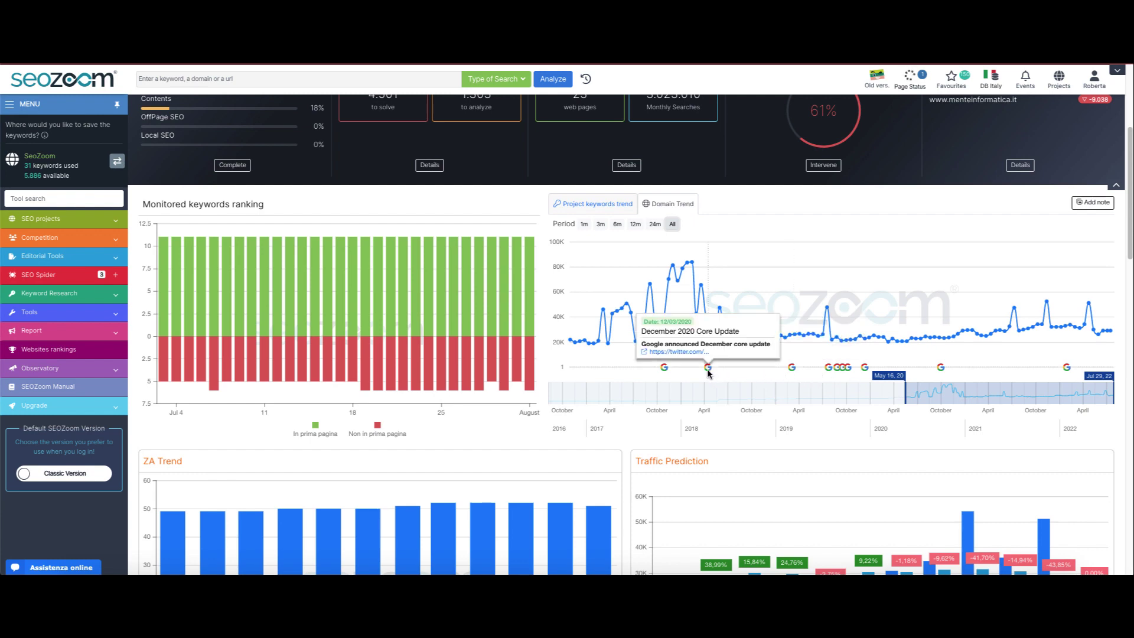
mouse_move(828, 369)
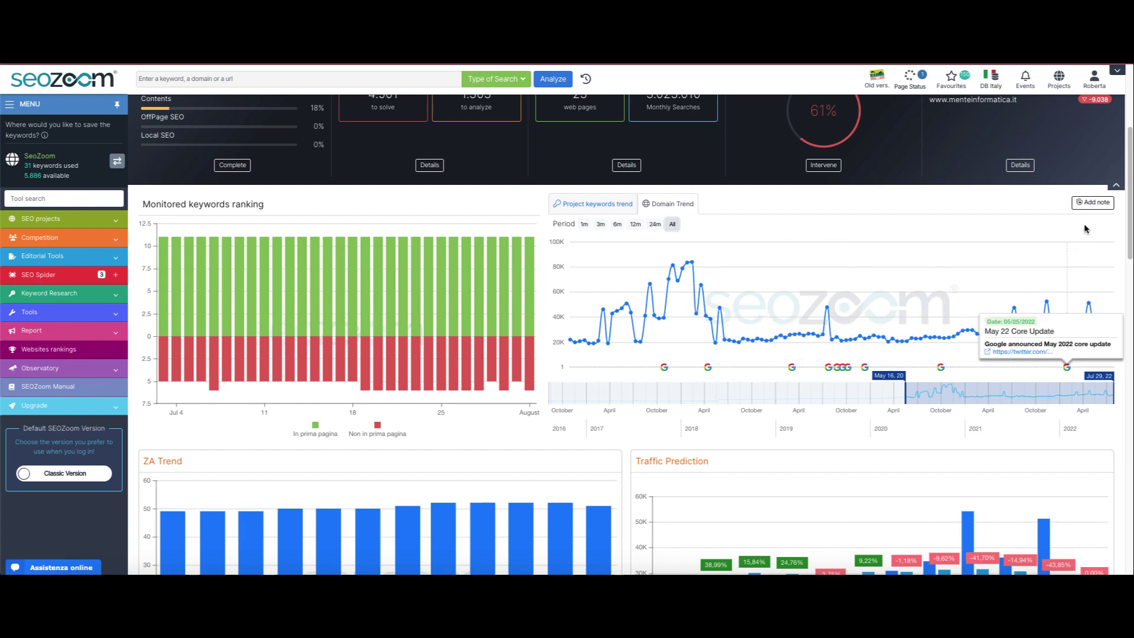
View the form for adding a chart note, close it without saving, and return to the Project keywords trend.
click(1093, 203)
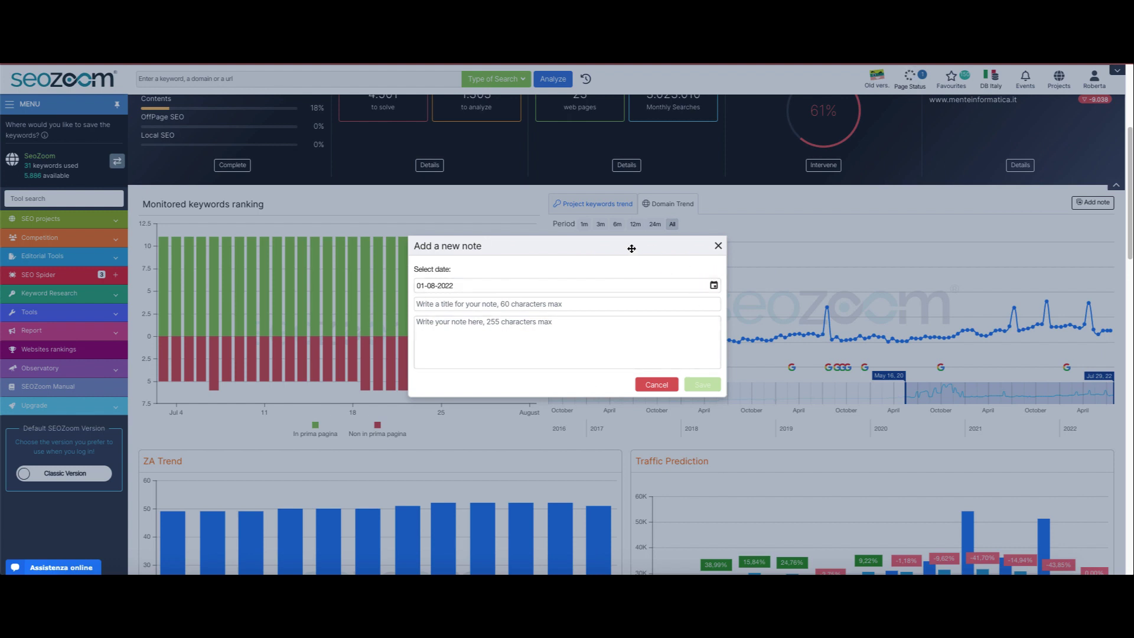
click(719, 245)
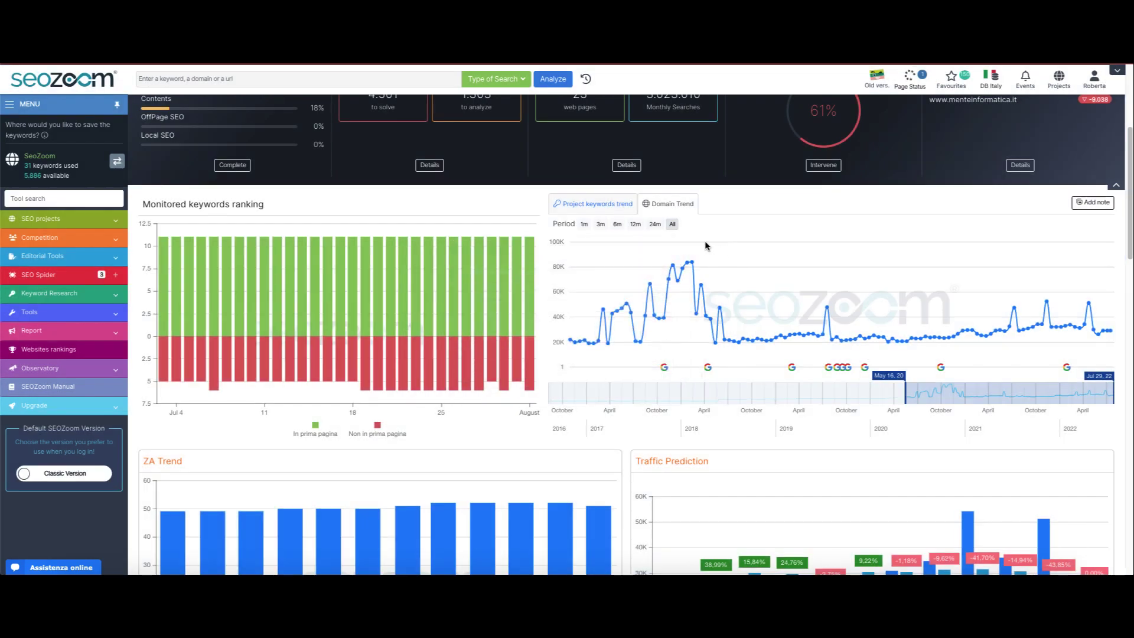
click(606, 210)
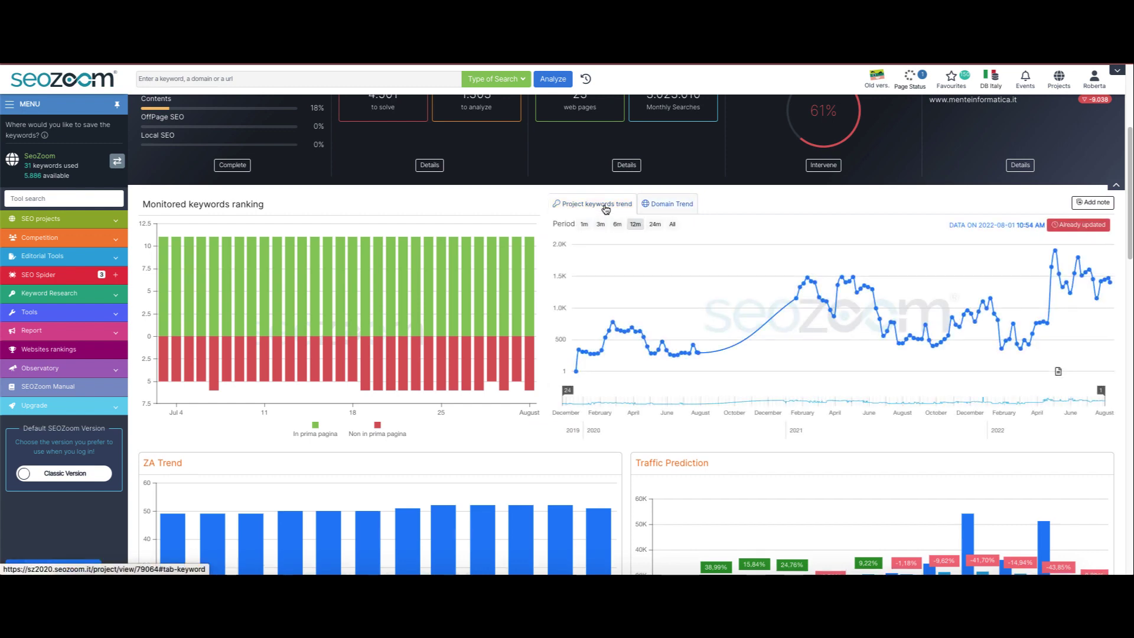
Add the Zoom Opportunity, Zoom Stability and Zoom Trust series to the ZA Trend chart.
scroll(626, 440, down, 1)
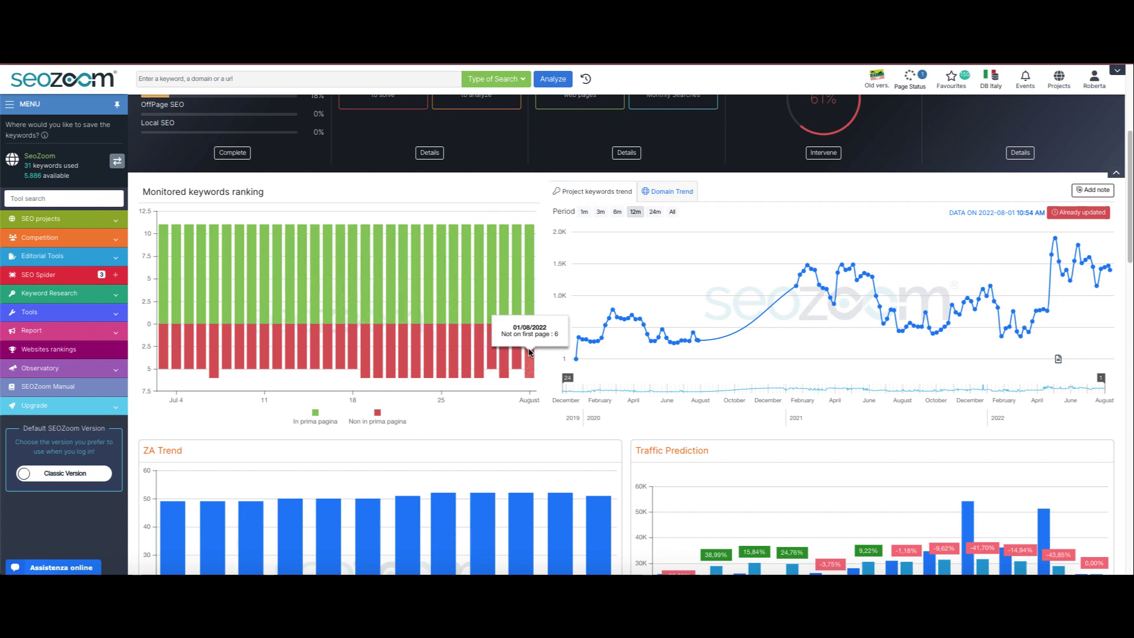
scroll(622, 431, down, 3)
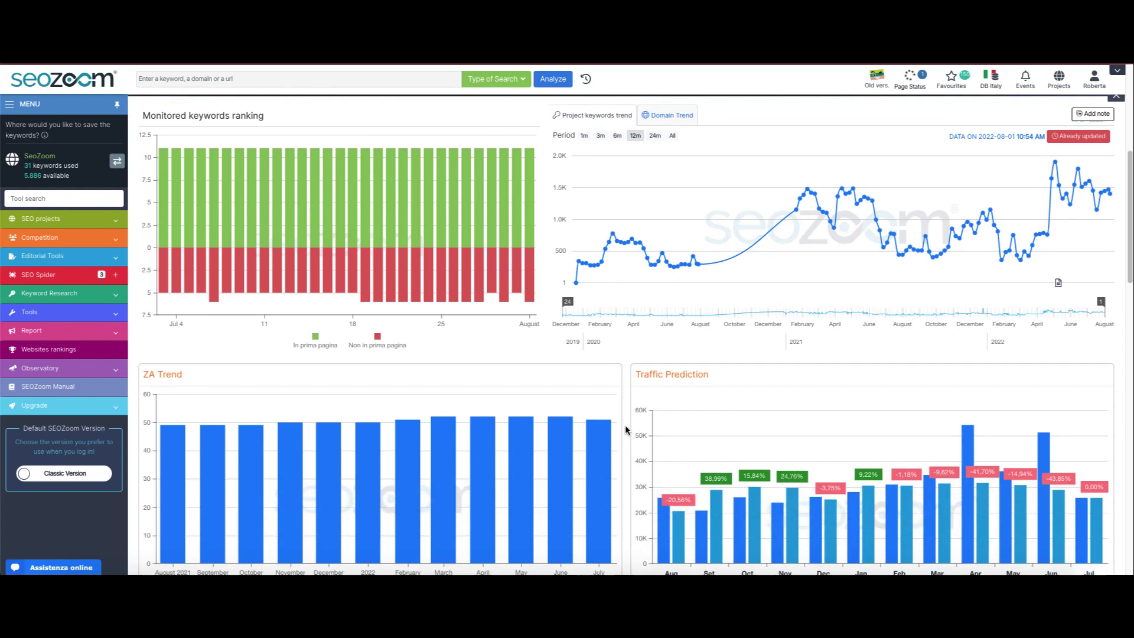
scroll(624, 432, down, 2)
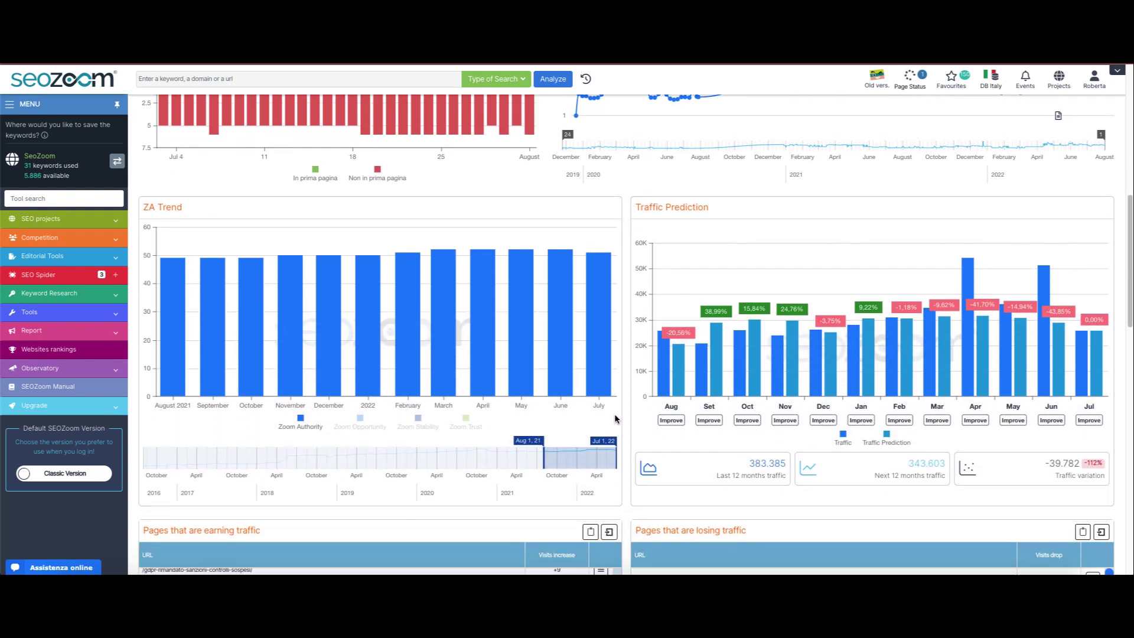
click(360, 423)
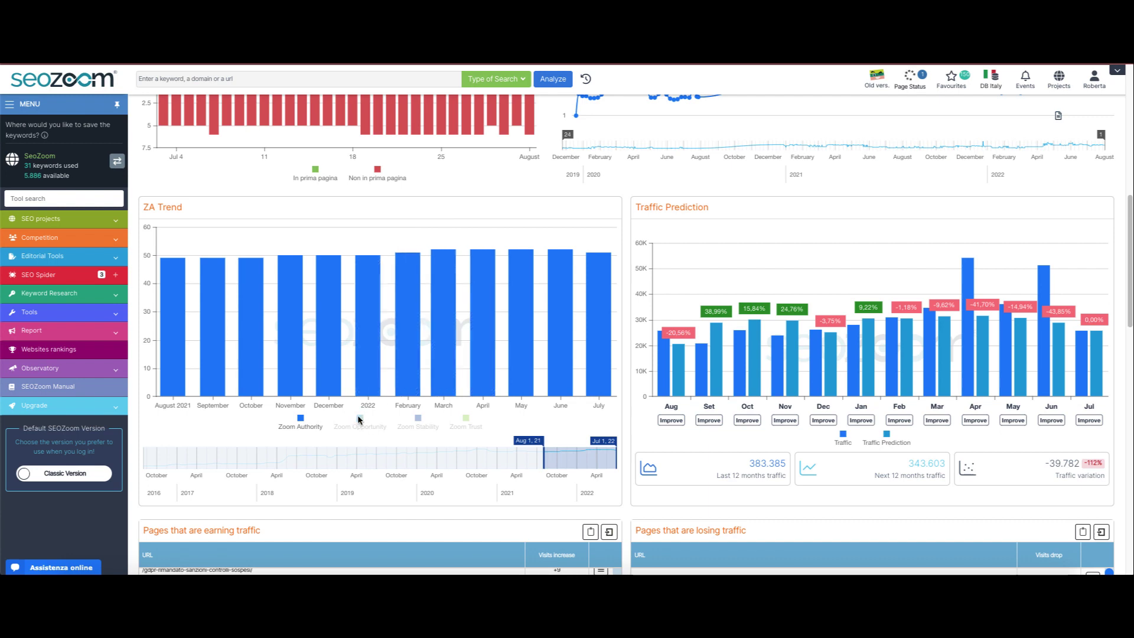
click(415, 422)
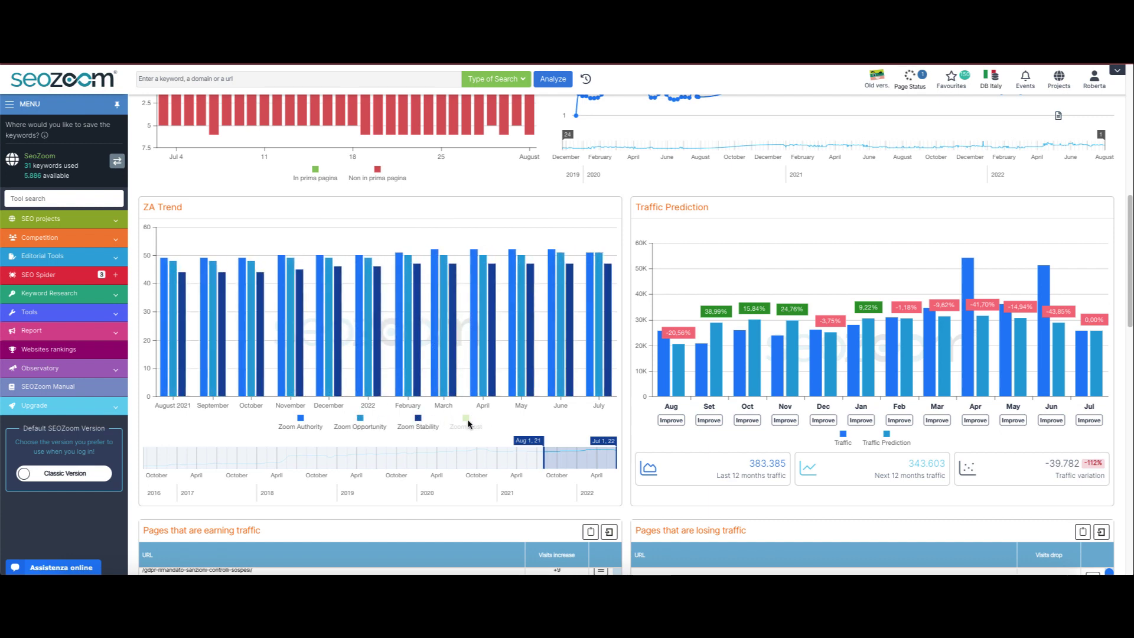
click(469, 423)
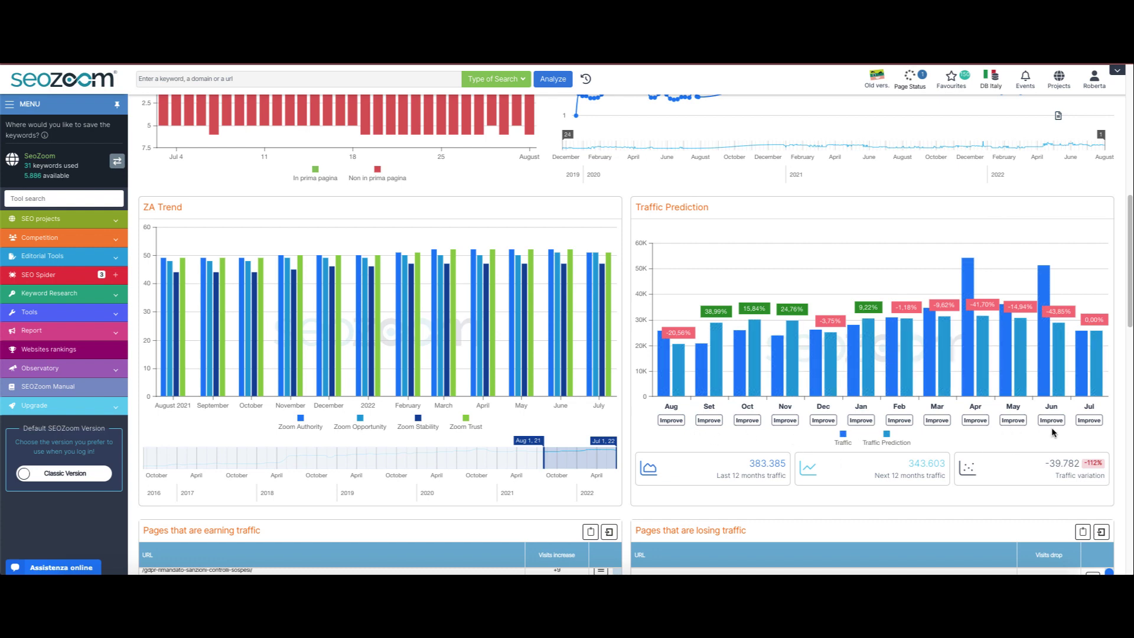
Examine the Traffic Prediction chart's December and January bars and the tables of pages earning and losing traffic.
mouse_move(817, 392)
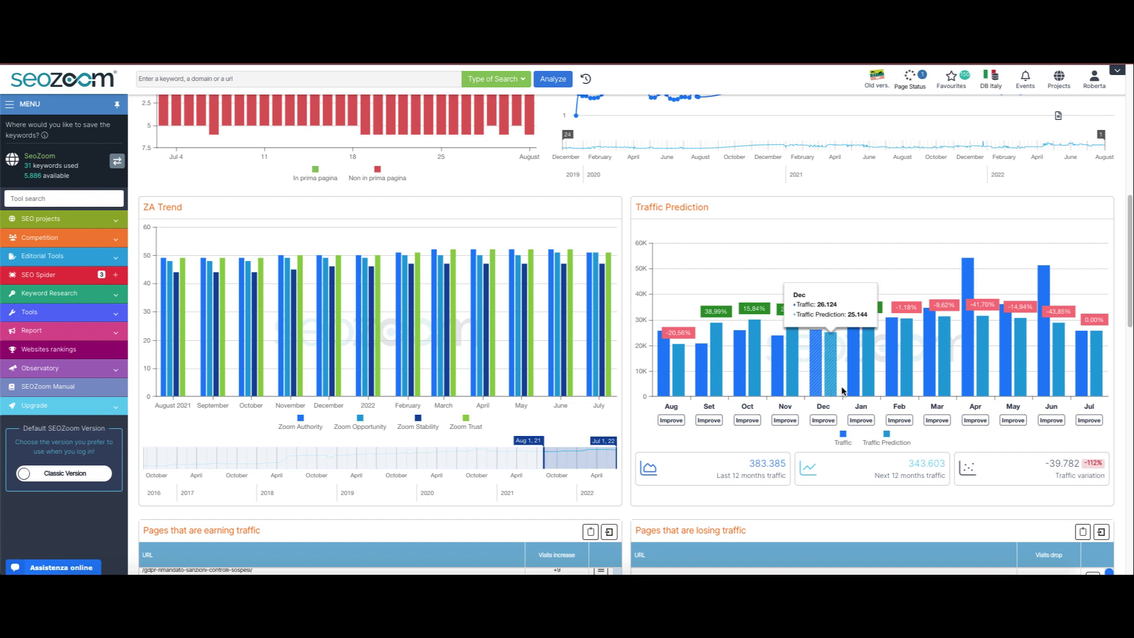
mouse_move(857, 390)
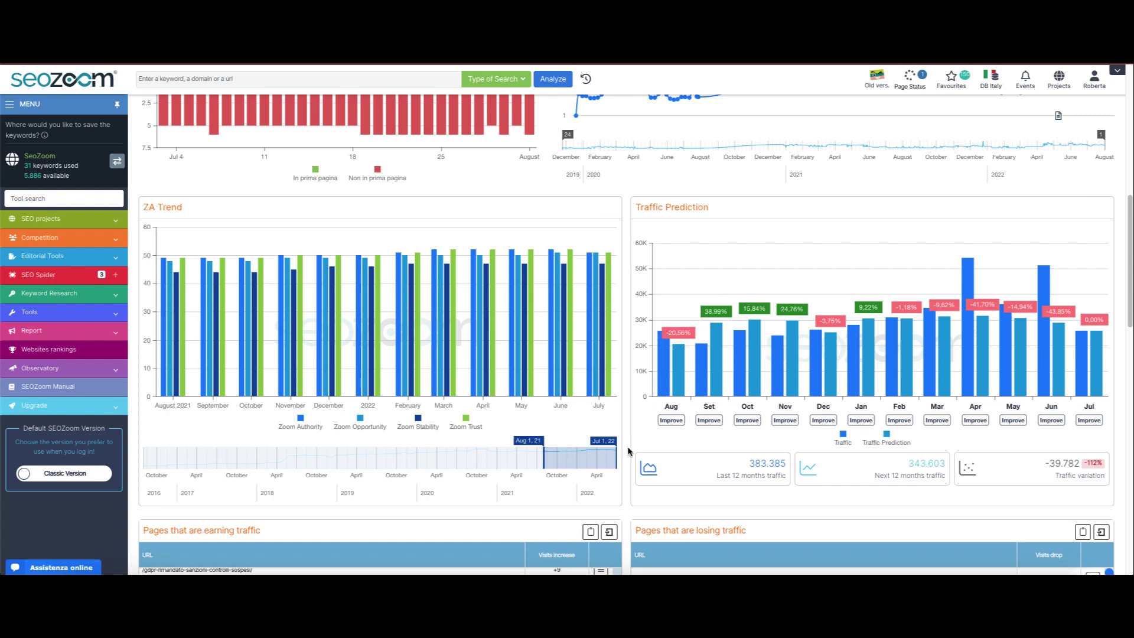
scroll(629, 450, down, 5)
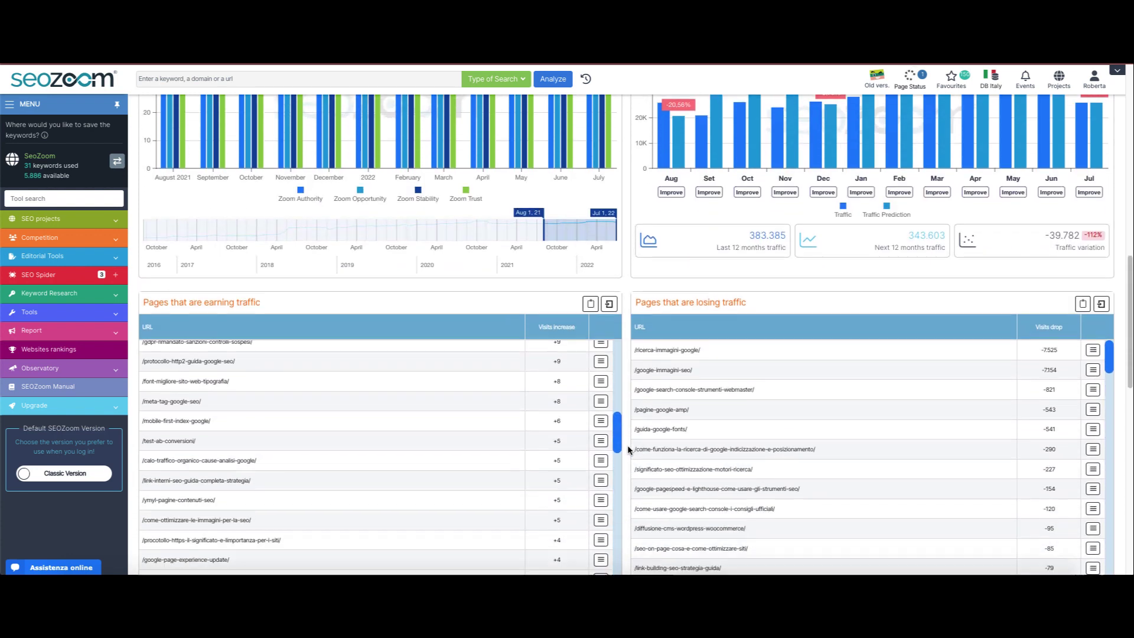
scroll(626, 444, down, 1)
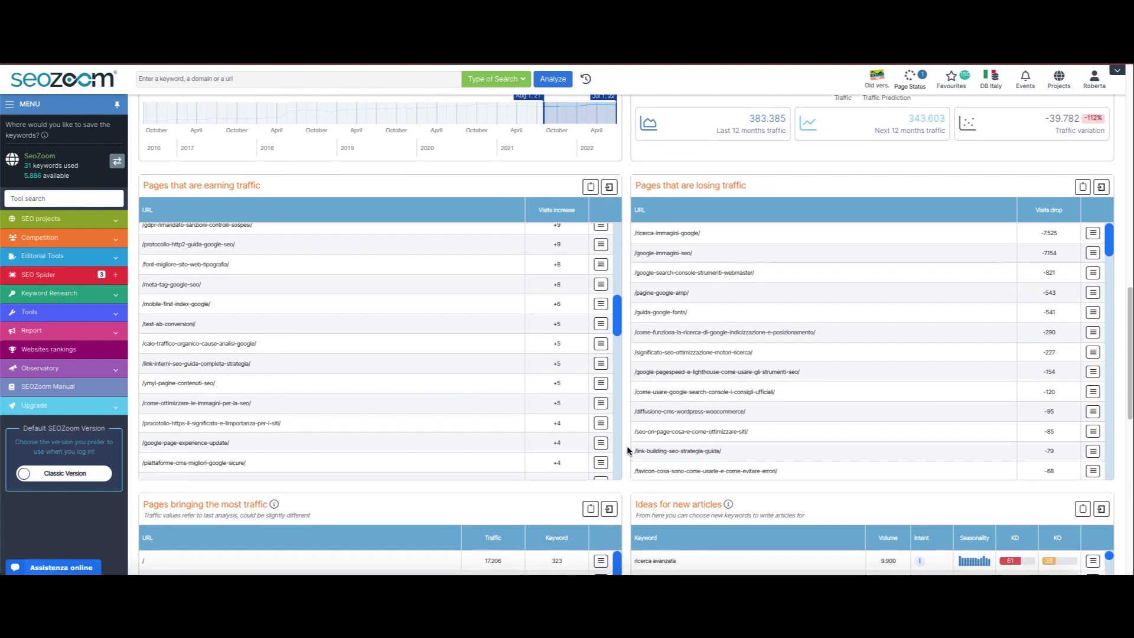
scroll(624, 445, down, 1)
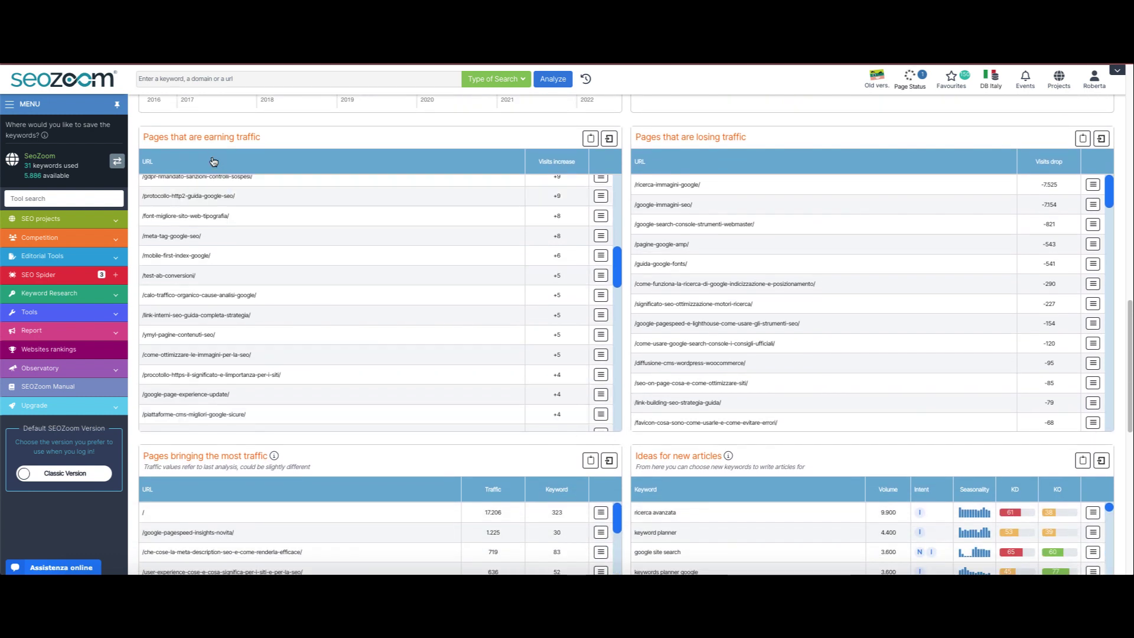
scroll(407, 274, up, 5)
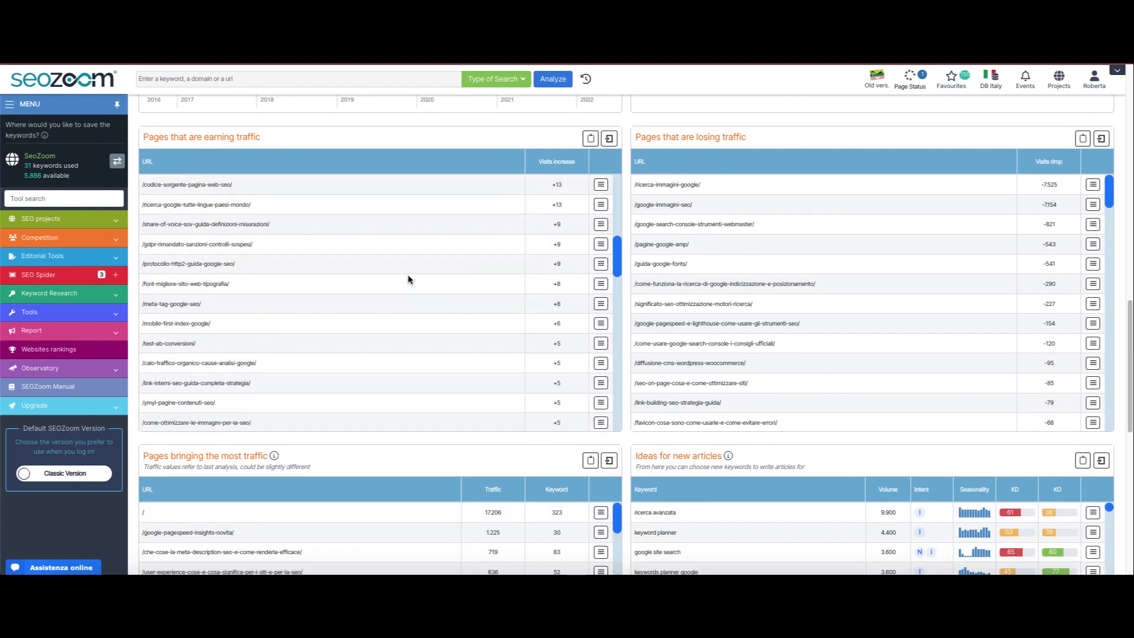
scroll(400, 278, up, 3)
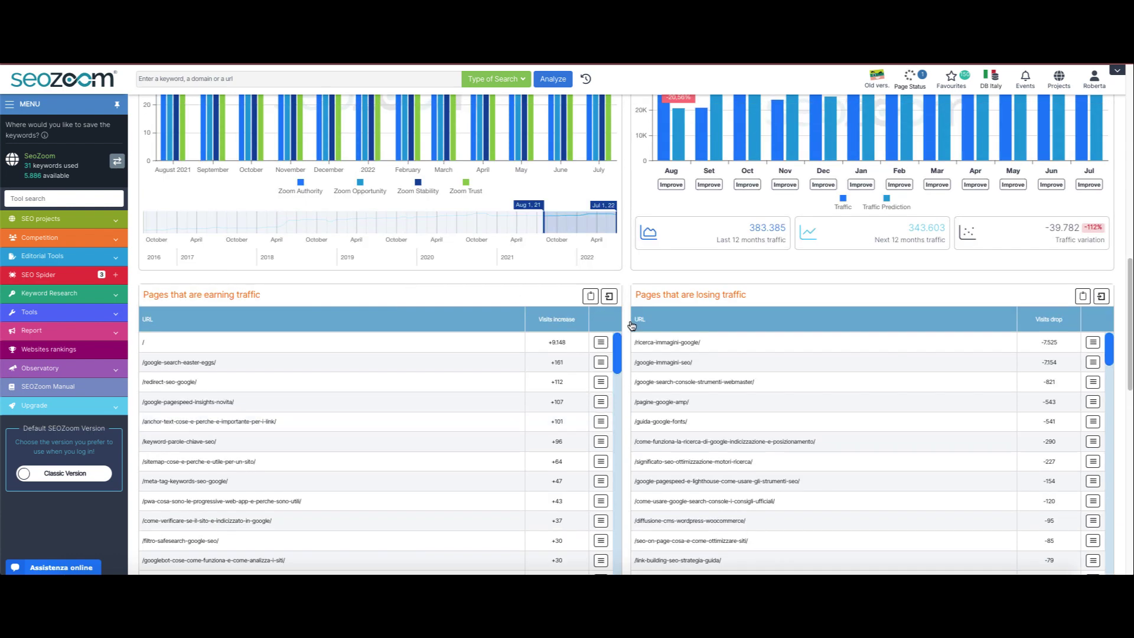
Examine the tables of pages bringing the most traffic, ideas for new articles, and rising and dropping monitored keywords.
scroll(629, 327, down, 2)
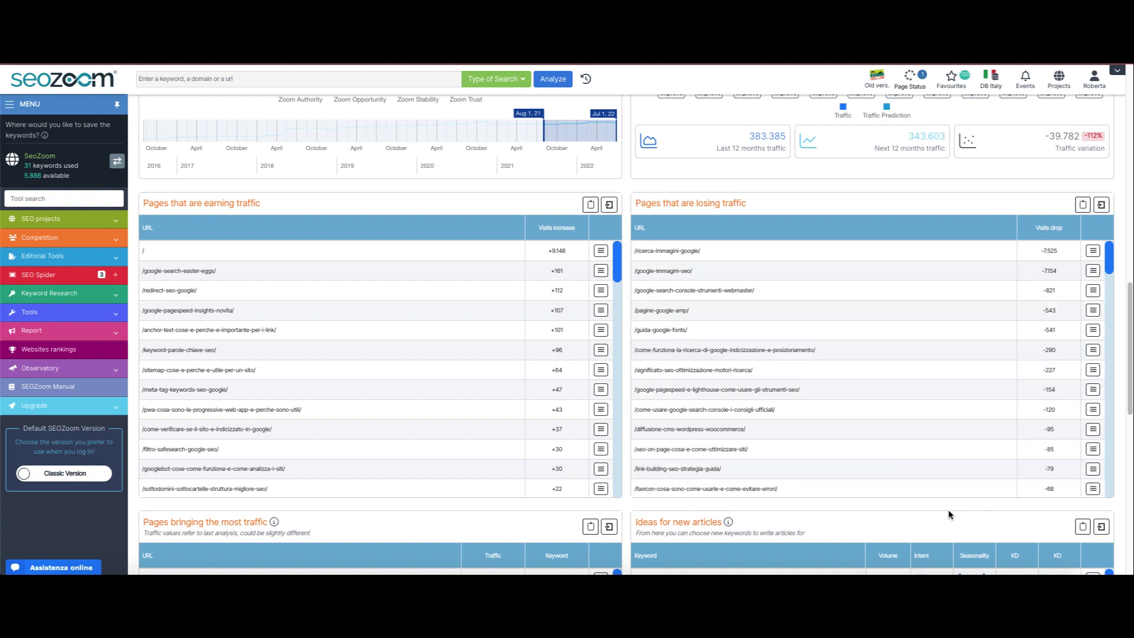
scroll(625, 498, down, 1)
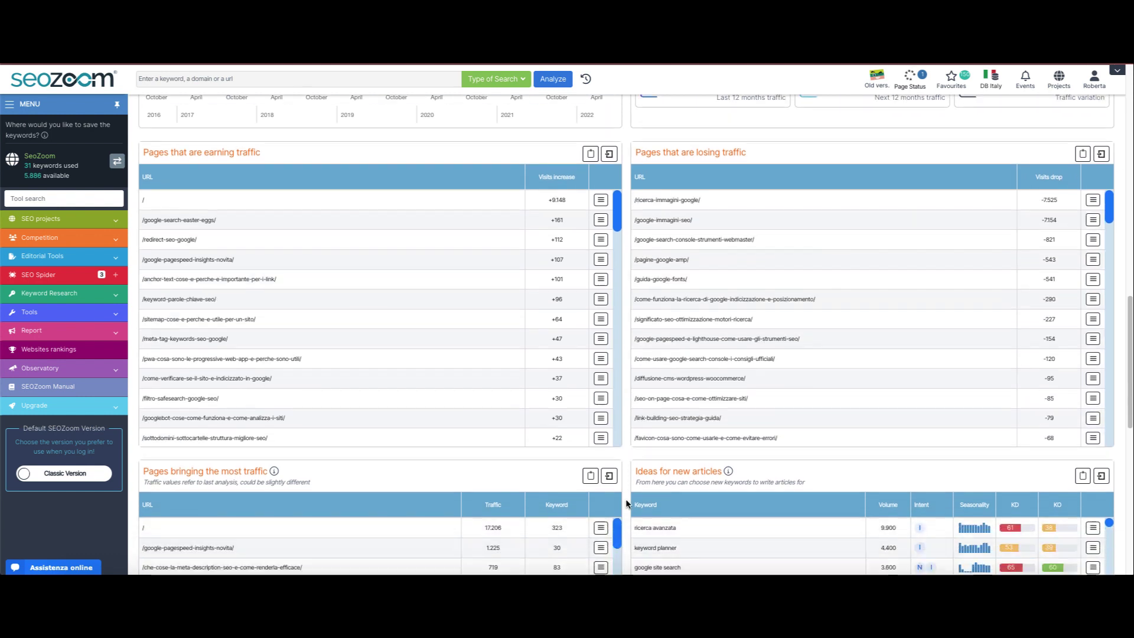
scroll(625, 498, down, 5)
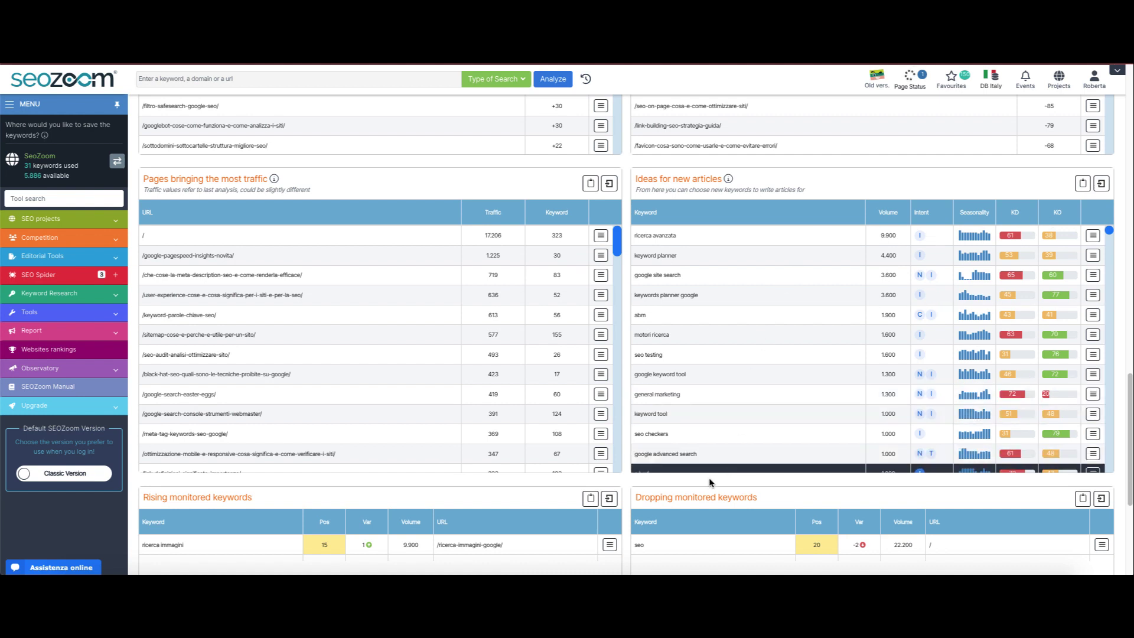
scroll(629, 480, down, 1)
scroll(628, 479, down, 4)
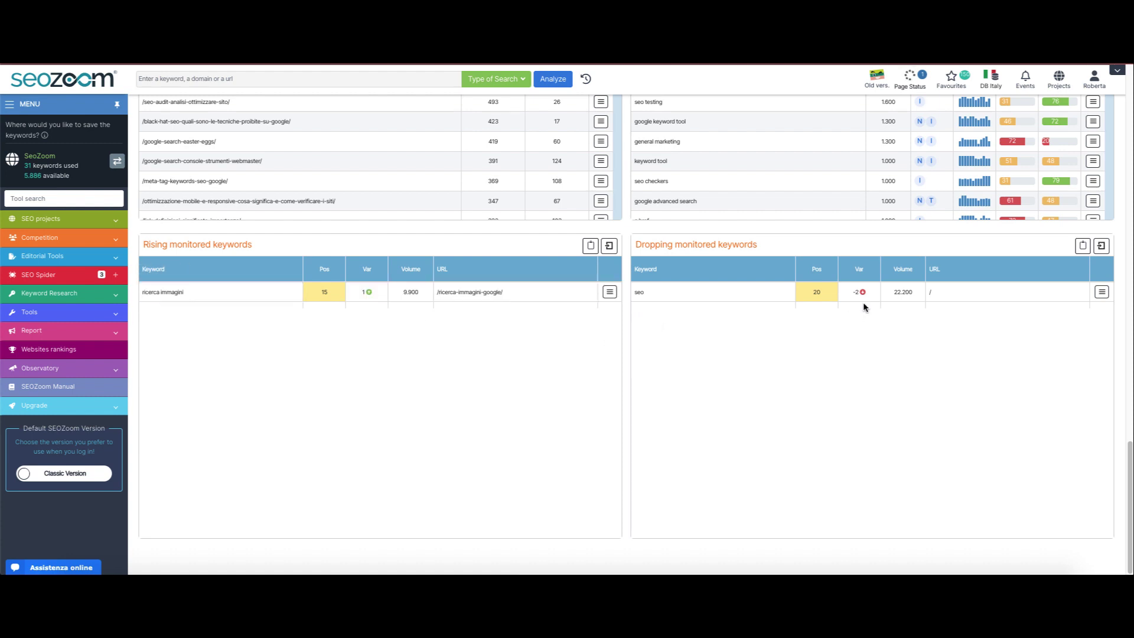
Return to the top of the project overview and leave it for the SEOZoom home page.
scroll(622, 406, up, 2)
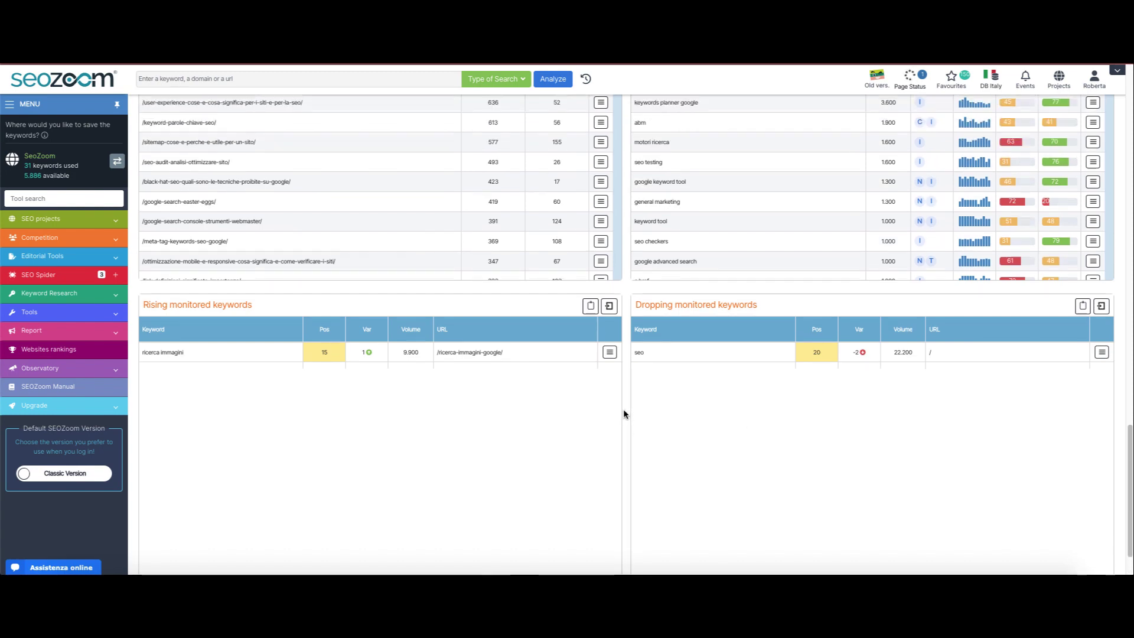
scroll(624, 414, up, 3)
scroll(627, 415, up, 10)
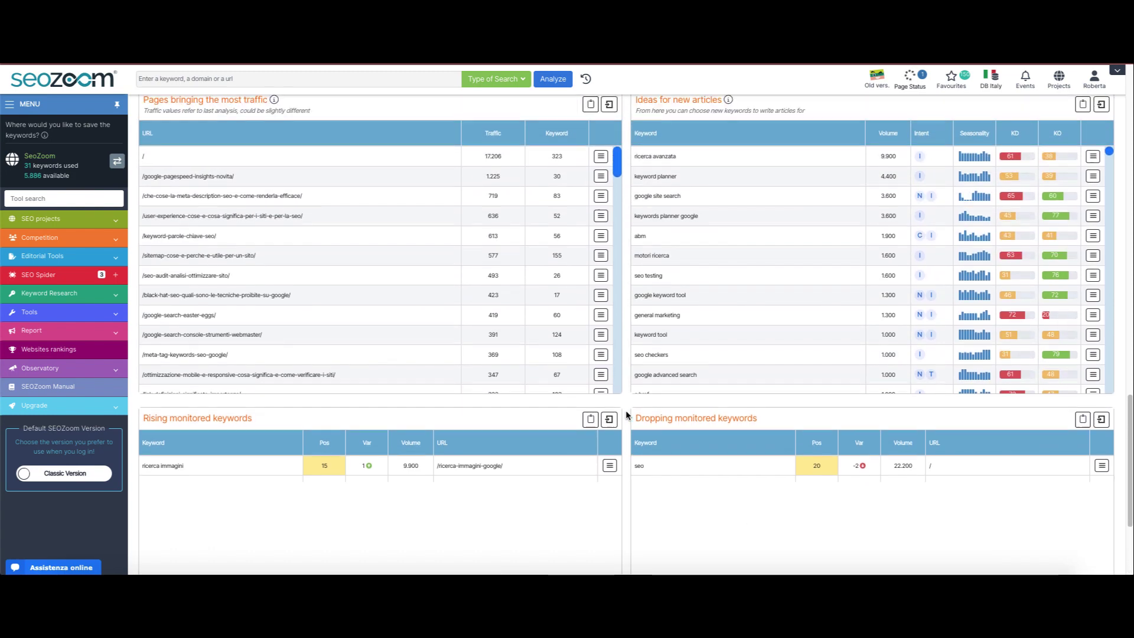
scroll(623, 420, up, 12)
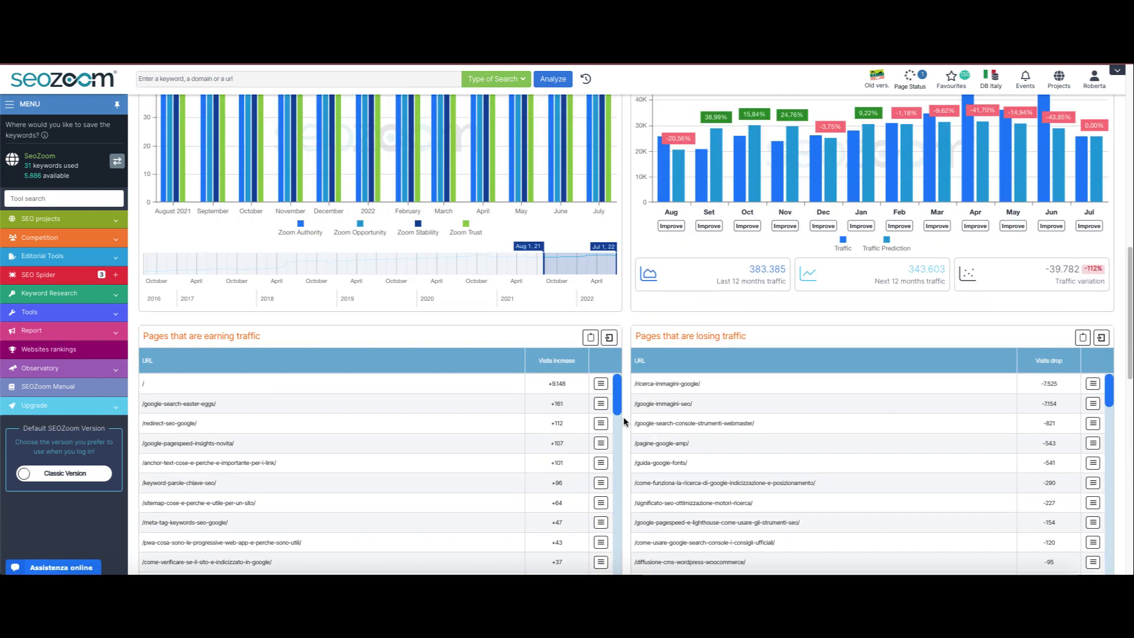
scroll(623, 422, up, 4)
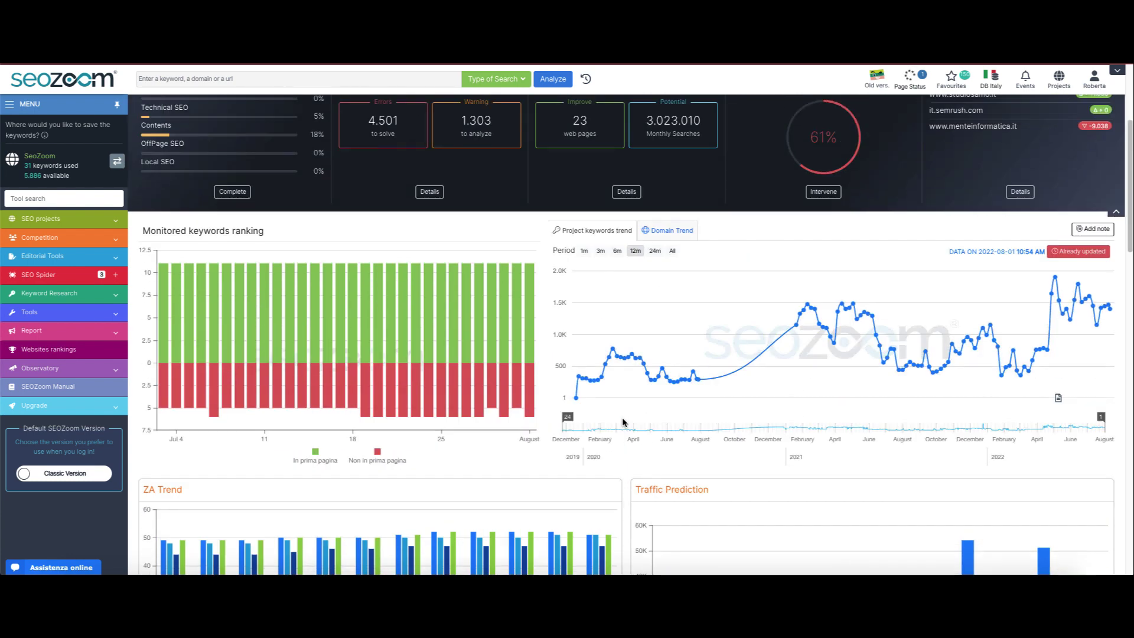
scroll(619, 444, up, 4)
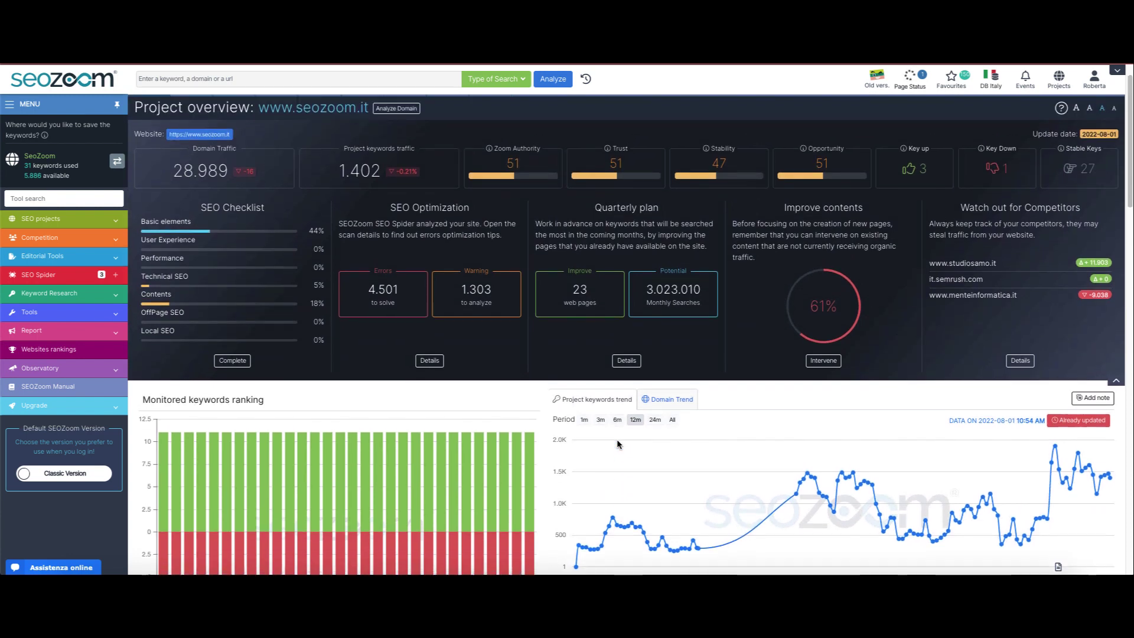
scroll(618, 444, up, 1)
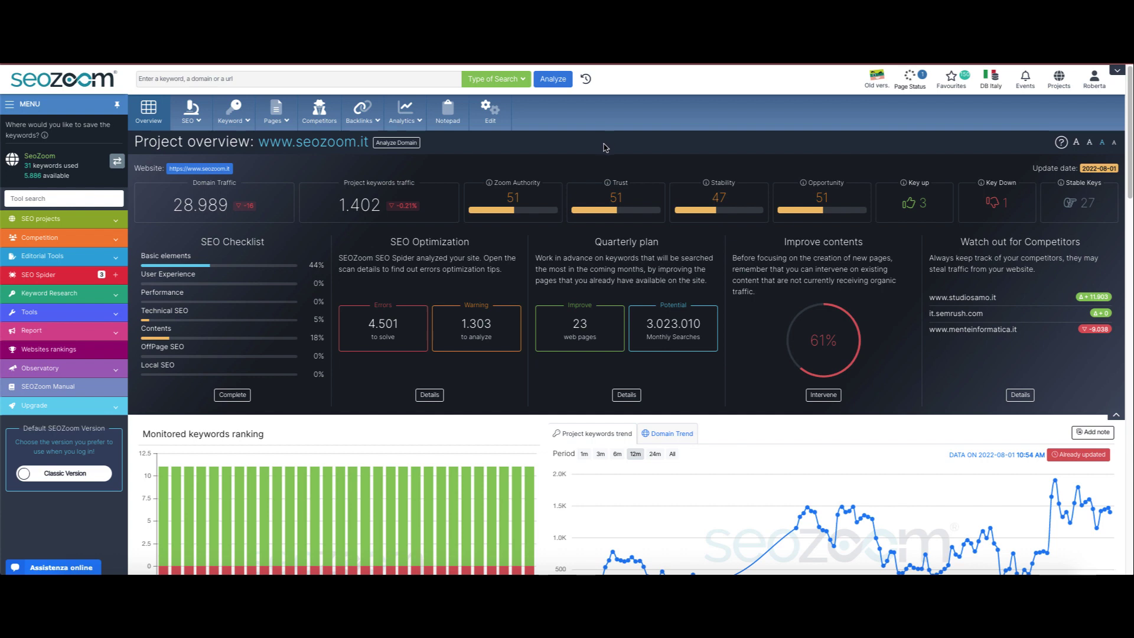
click(79, 78)
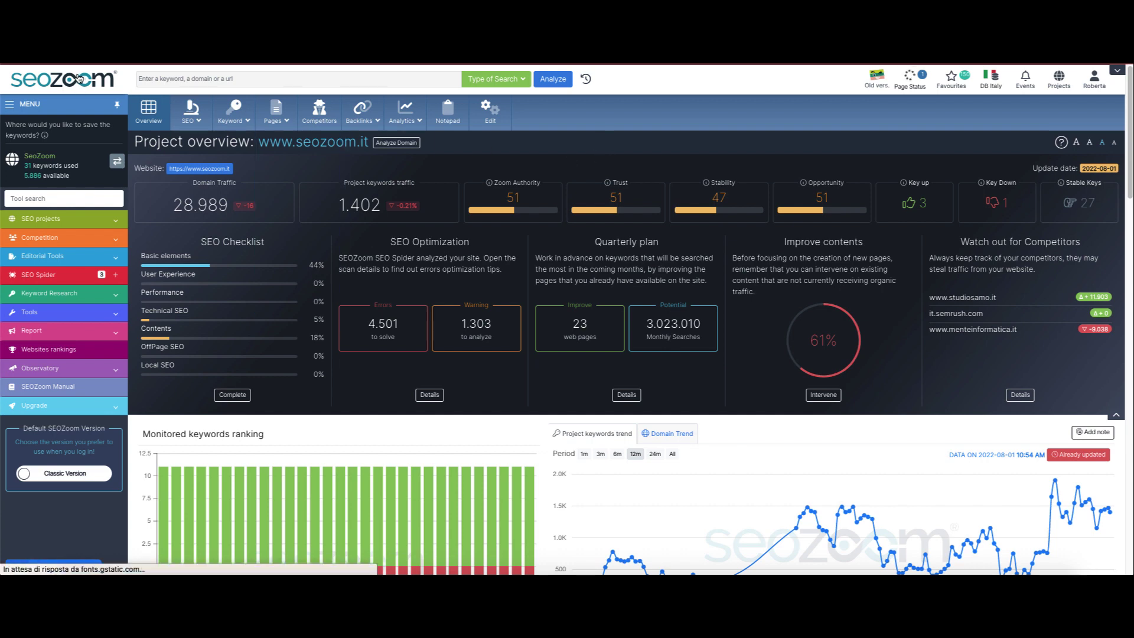